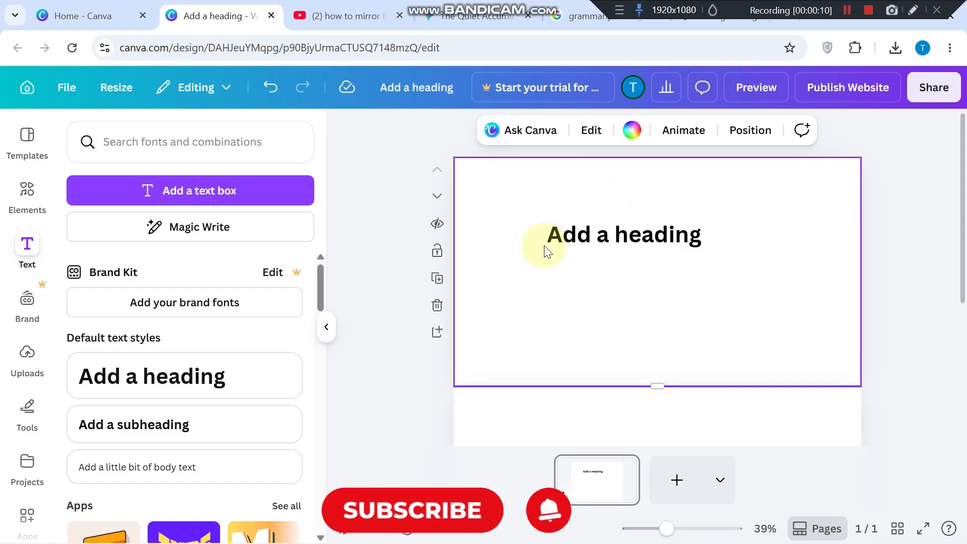
# Step: Enlarge the "Add a heading" text to font size 66.7 by scaling it from its lower-left corner
pyautogui.click(609, 242)
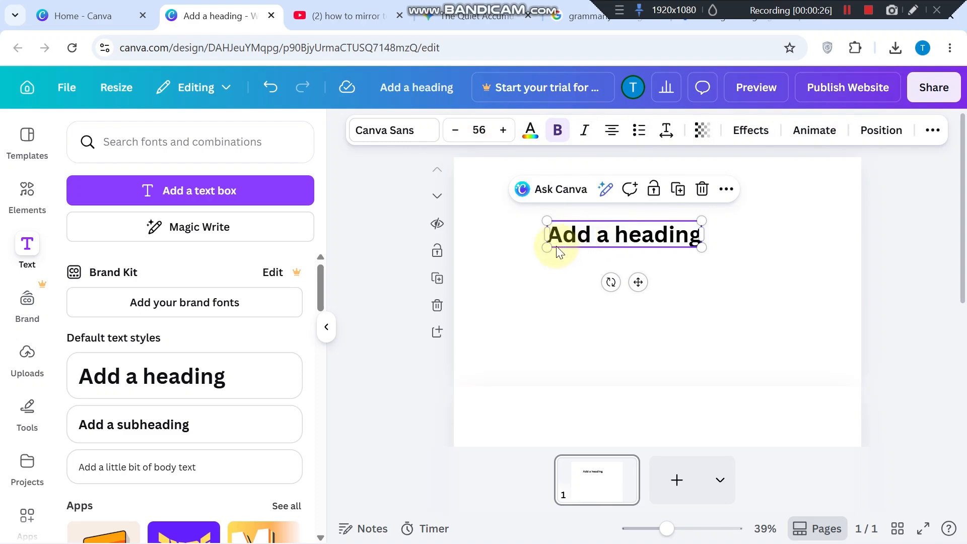
pyautogui.moveTo(547, 246); pyautogui.dragTo(533, 343)
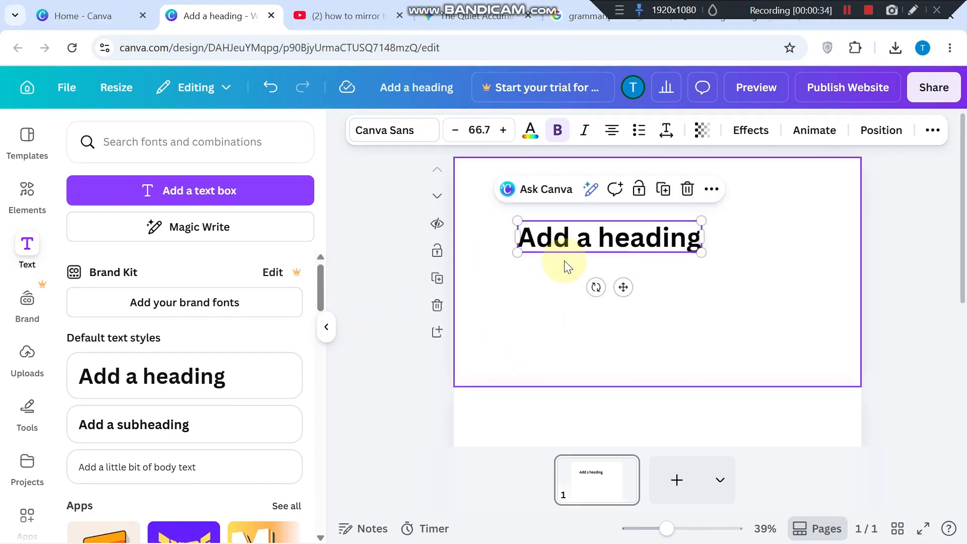
pyautogui.click(550, 289)
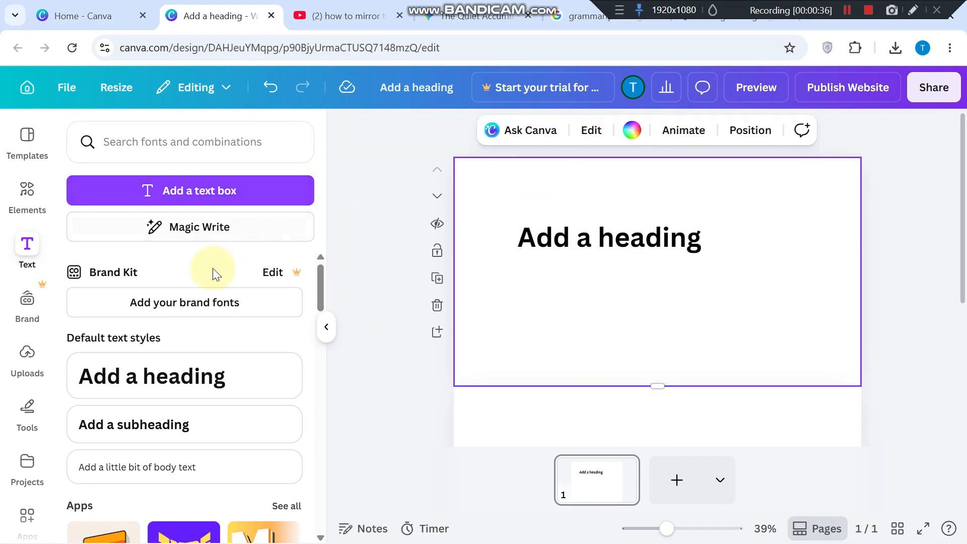
pyautogui.scroll(-2, 172, 397)
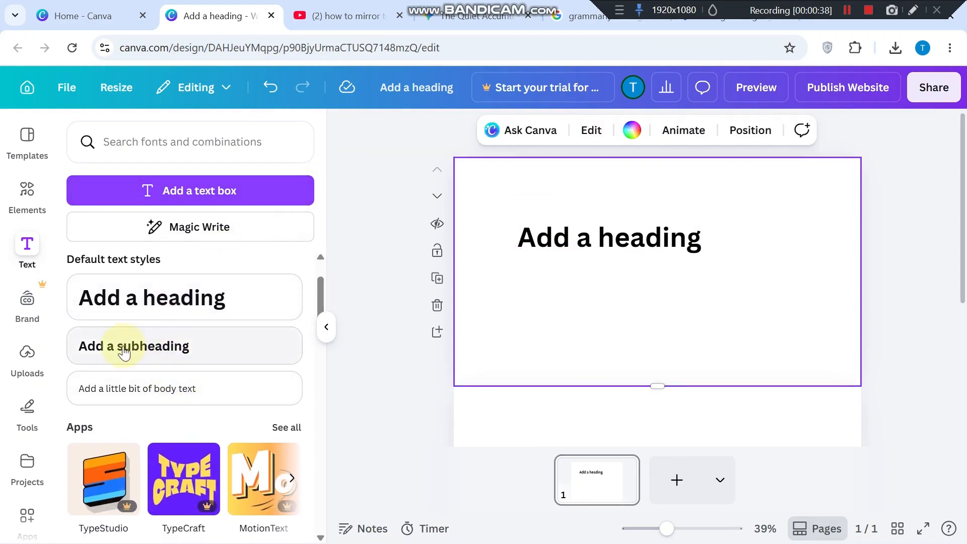
pyautogui.scroll(2, 166, 391)
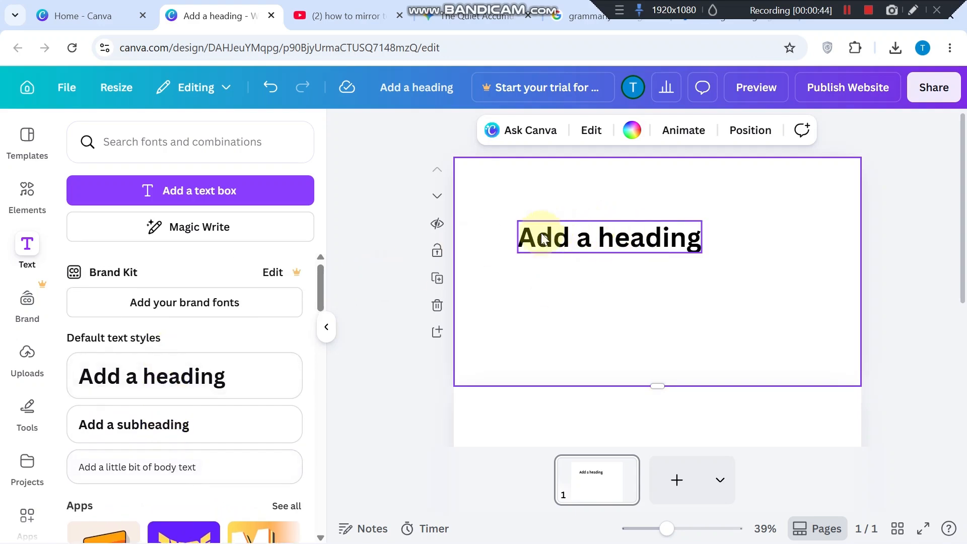
# Step: Scale the heading text up to font size 85.9 and reposition it in the upper middle of the page
pyautogui.moveTo(624, 247); pyautogui.dragTo(673, 280)
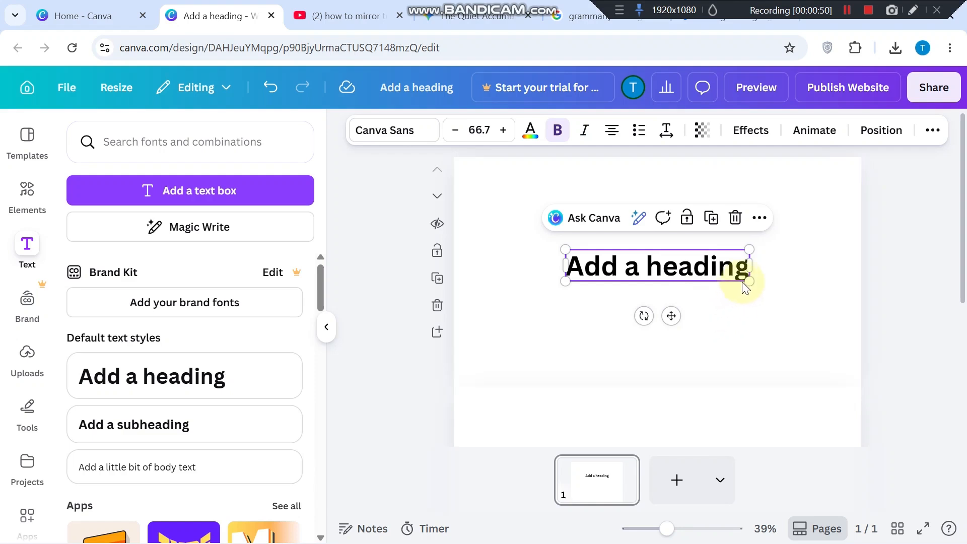
pyautogui.moveTo(746, 281); pyautogui.dragTo(796, 335)
pyautogui.click(738, 338)
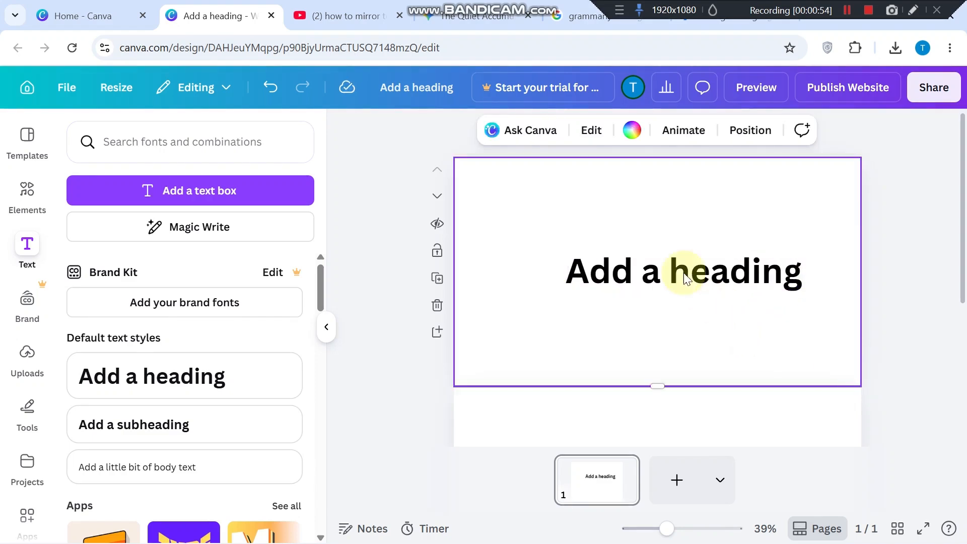
pyautogui.moveTo(673, 263); pyautogui.dragTo(618, 247)
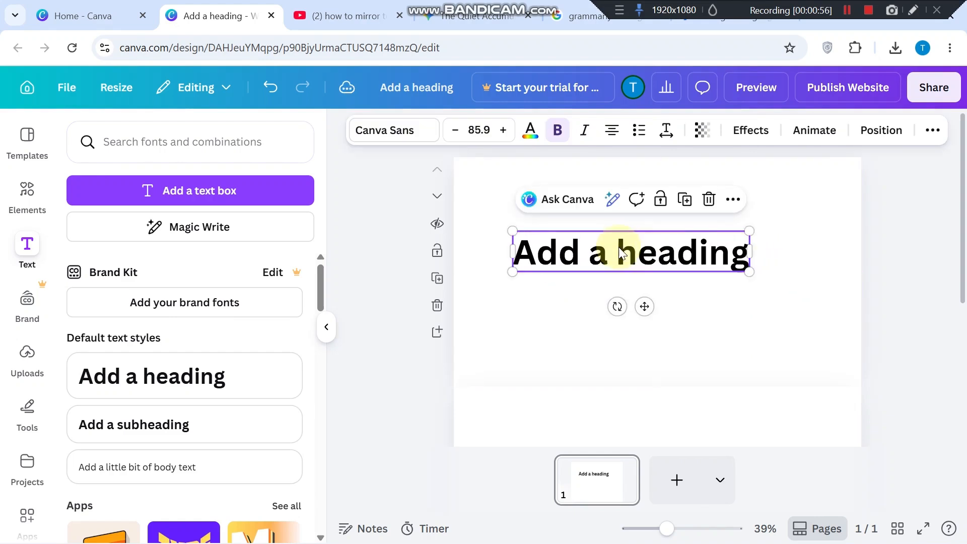
pyautogui.click(715, 355)
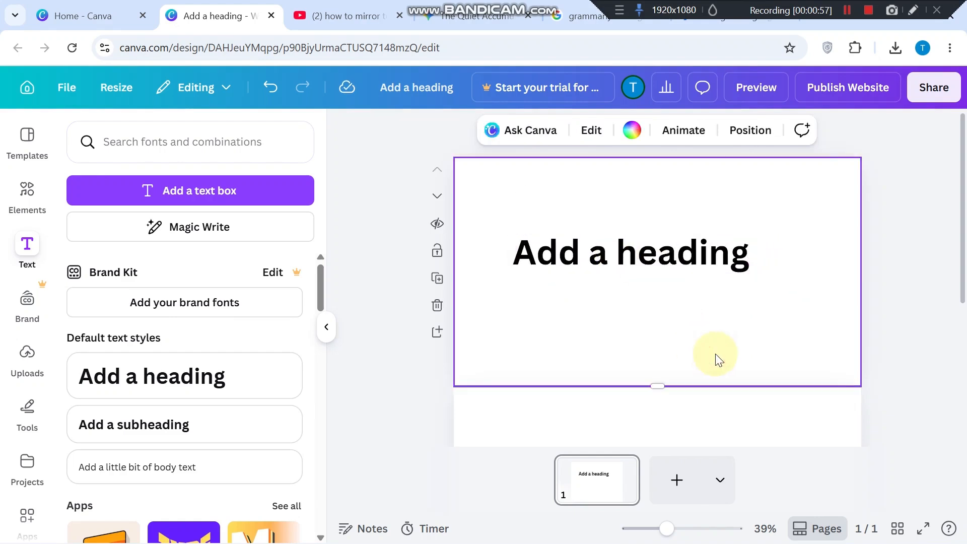
# Step: Tilt the heading slightly counterclockwise and rotate it back to level
pyautogui.click(661, 267)
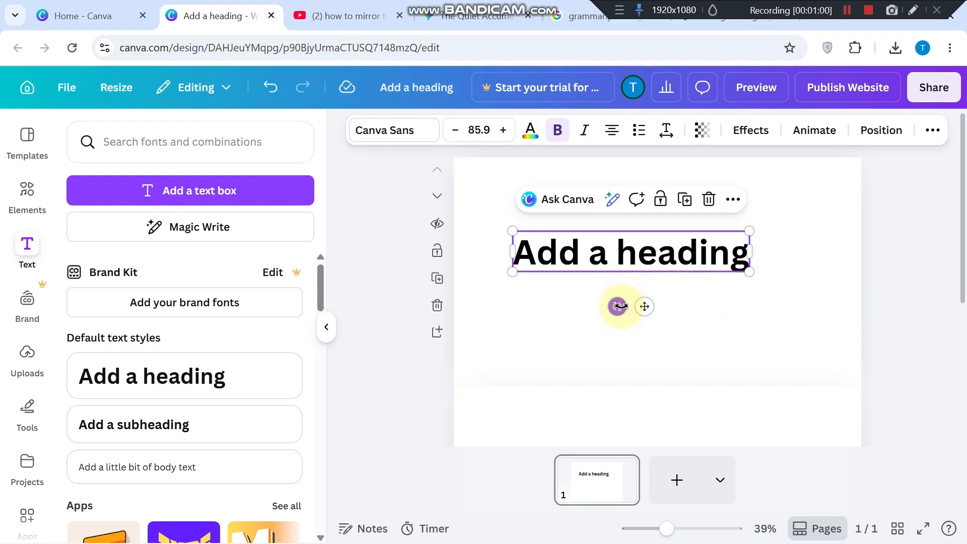
pyautogui.moveTo(619, 306); pyautogui.dragTo(628, 340)
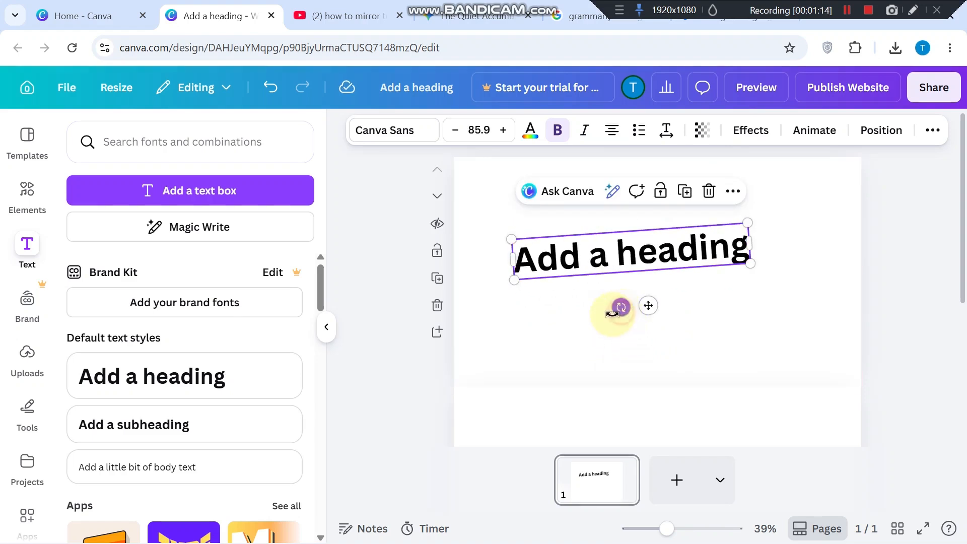
pyautogui.moveTo(616, 308)
pyautogui.mouseDown()
pyautogui.moveTo(597, 319)
pyautogui.moveTo(619, 323)
pyautogui.mouseUp()
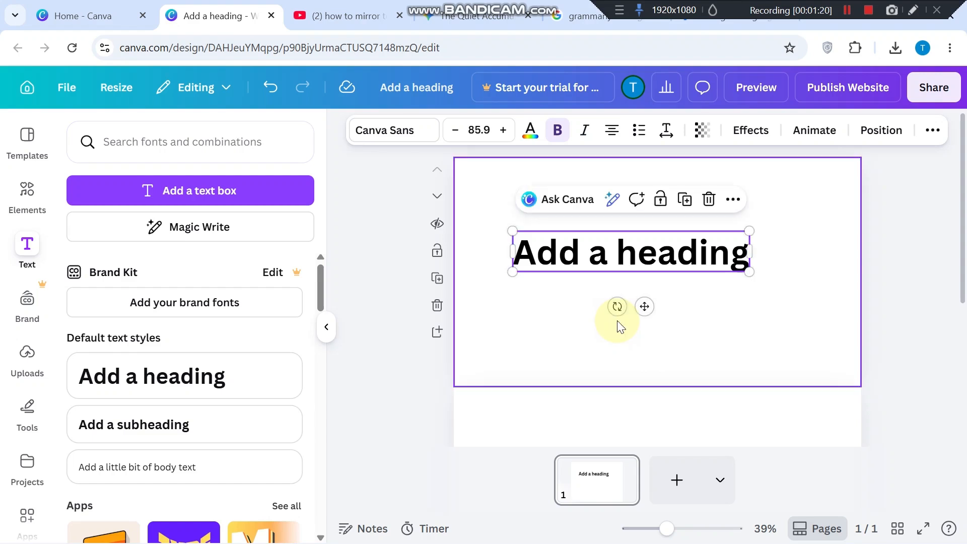
pyautogui.click(612, 331)
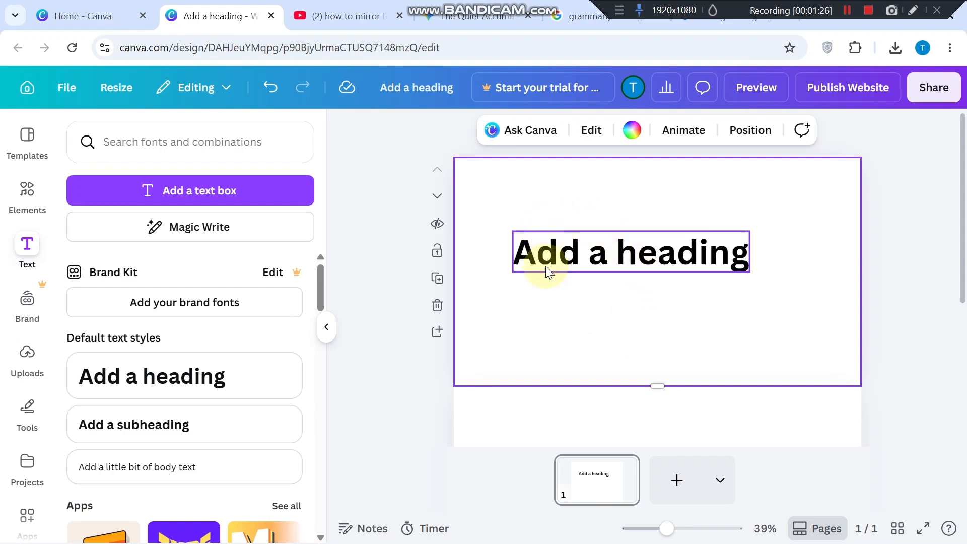
# Step: Try to enable a transparent background for the design's PNG download
pyautogui.click(918, 95)
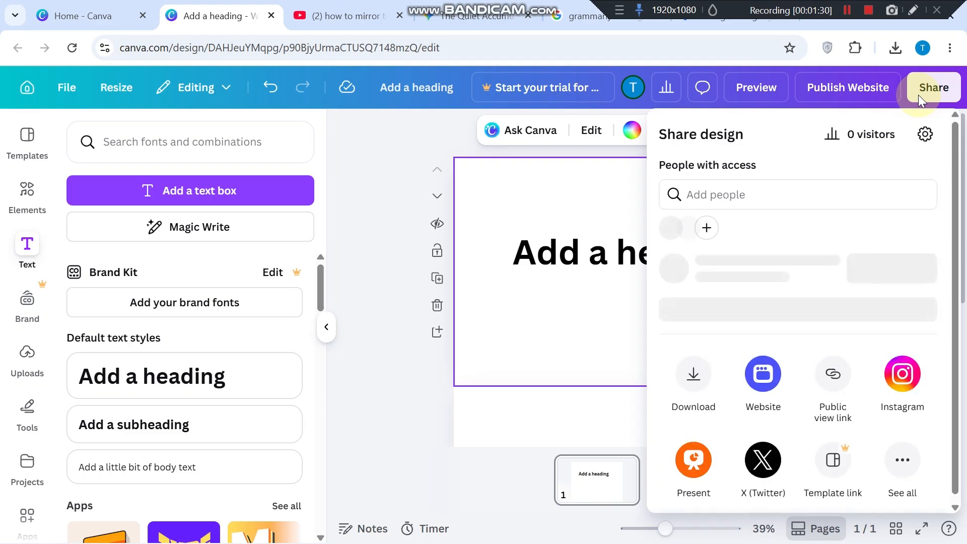
pyautogui.click(693, 441)
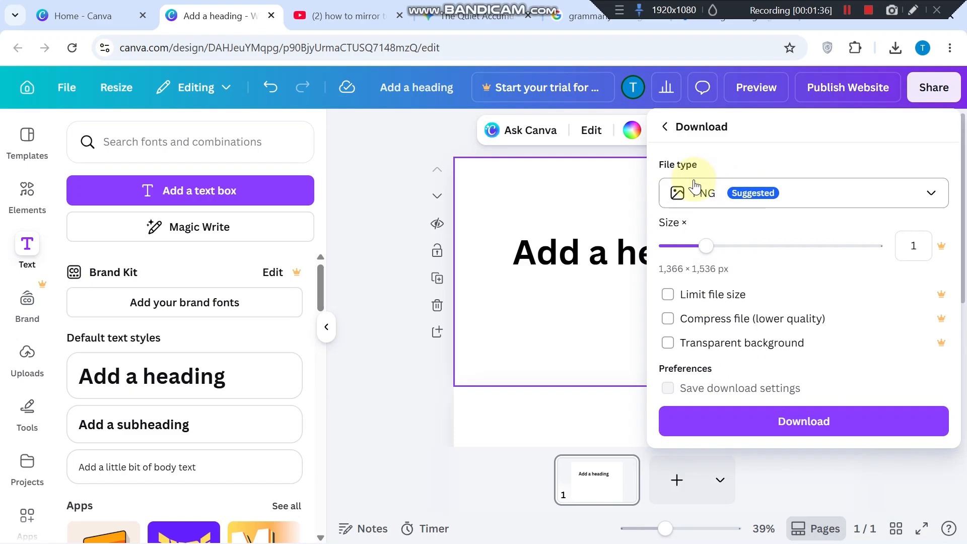
pyautogui.click(668, 344)
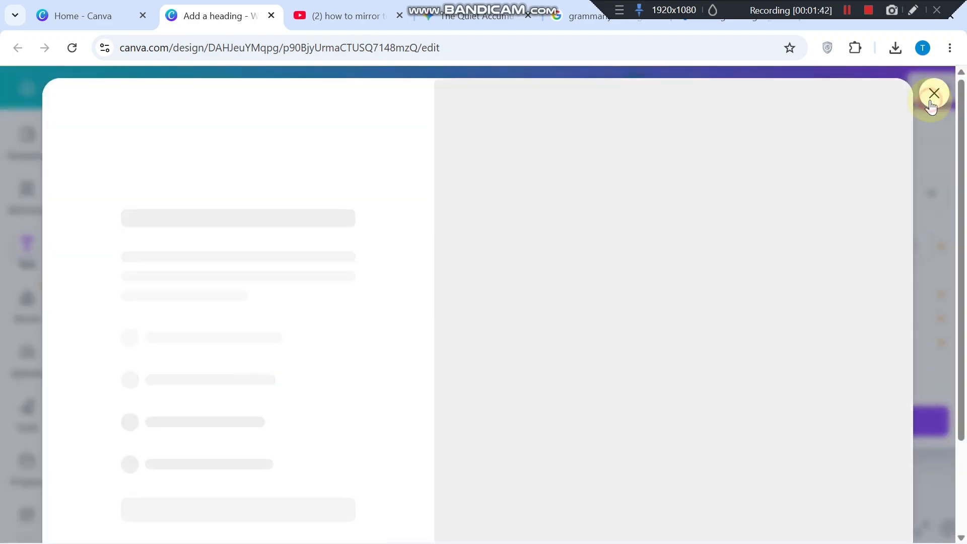
pyautogui.click(932, 96)
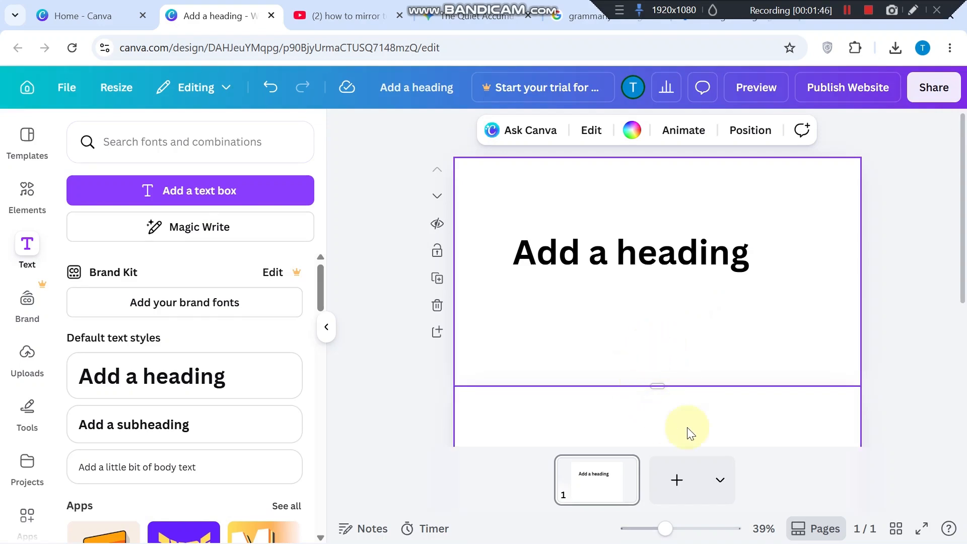
# Step: Download the design as a PNG at size 1 without a transparent background
pyautogui.click(914, 87)
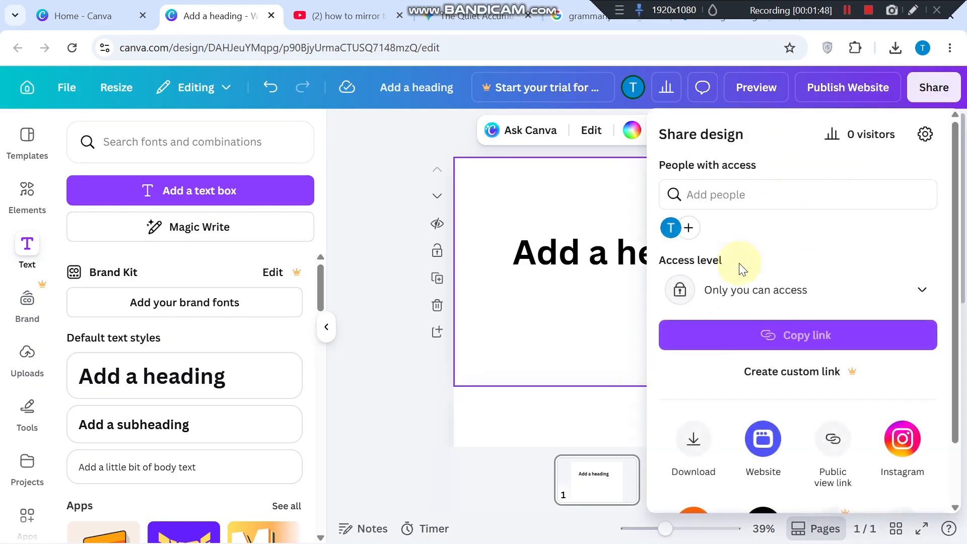
pyautogui.click(691, 441)
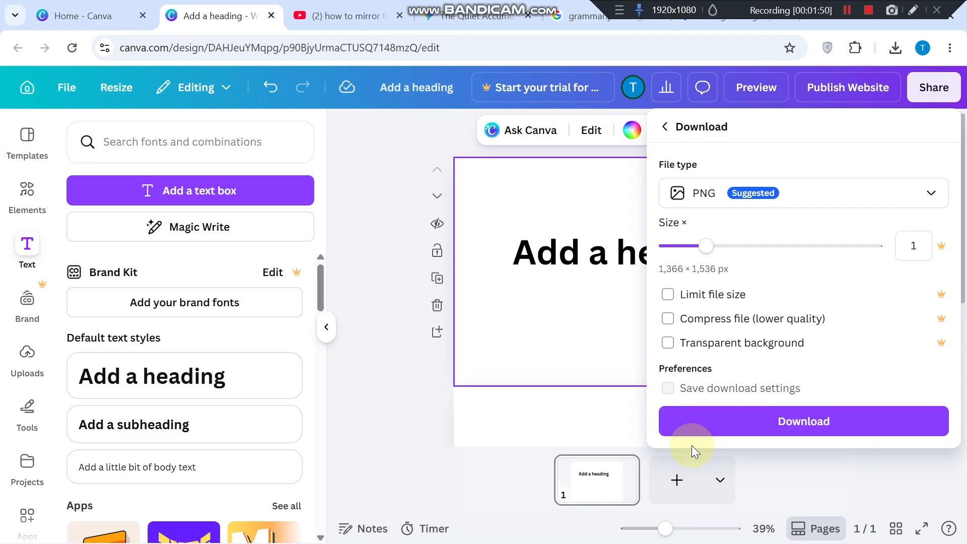
pyautogui.click(708, 429)
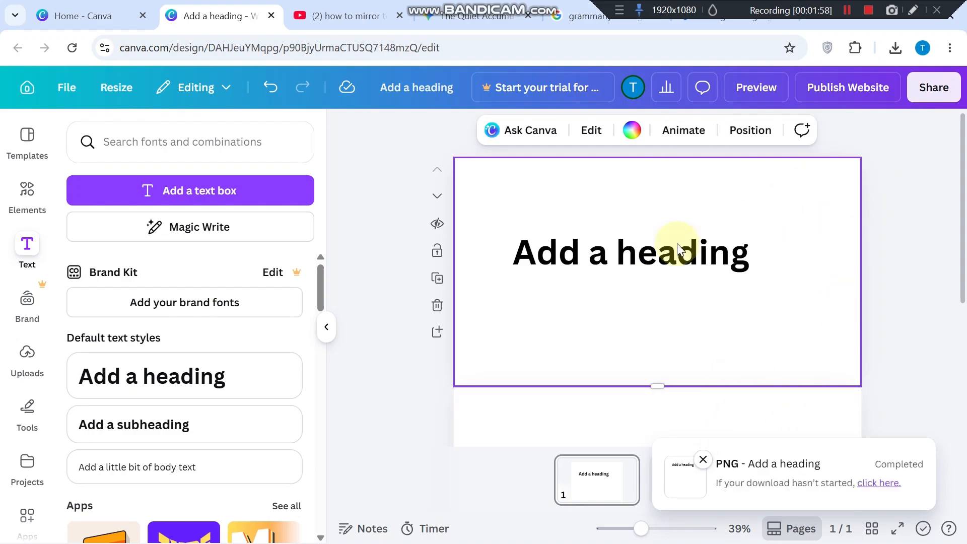
# Step: Upload the downloaded heading PNG to the design's uploads
pyautogui.click(19, 361)
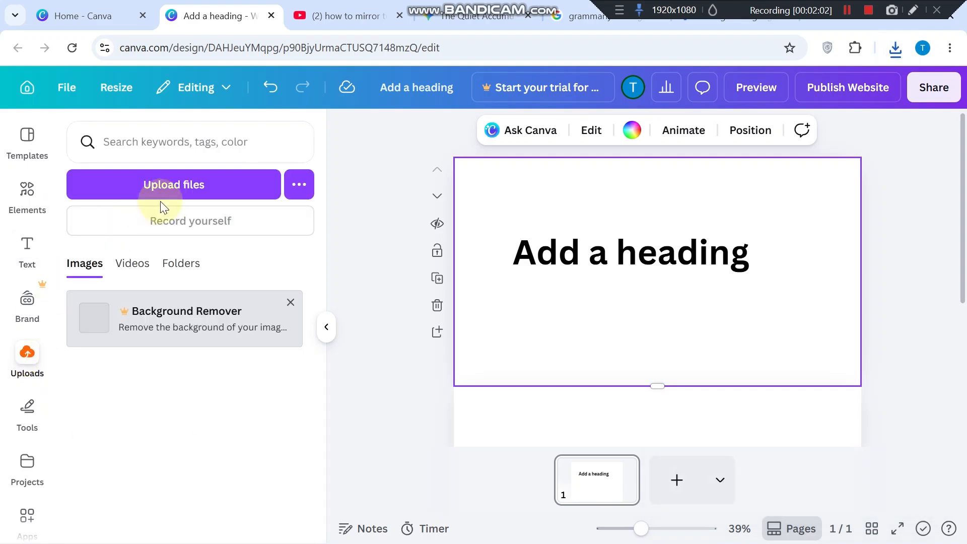
pyautogui.click(197, 186)
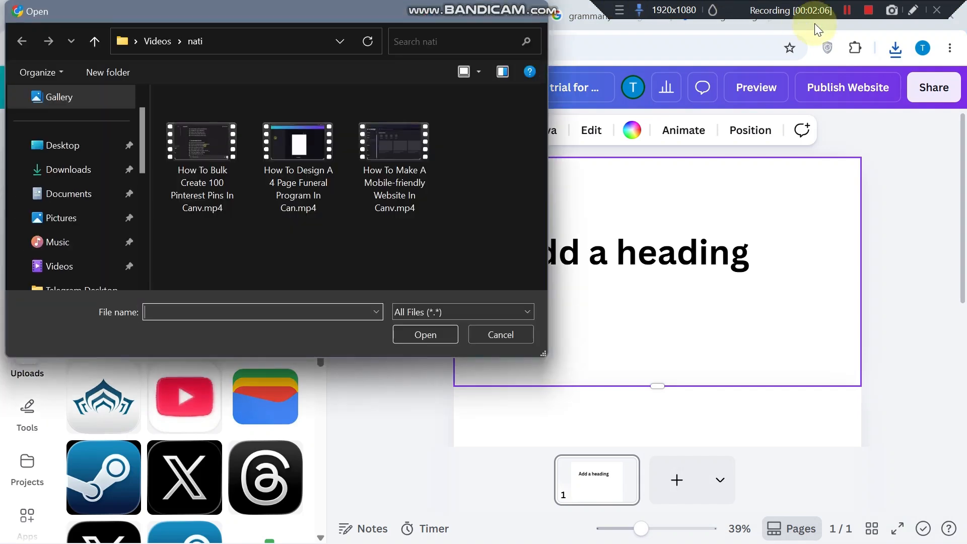
pyautogui.click(500, 334)
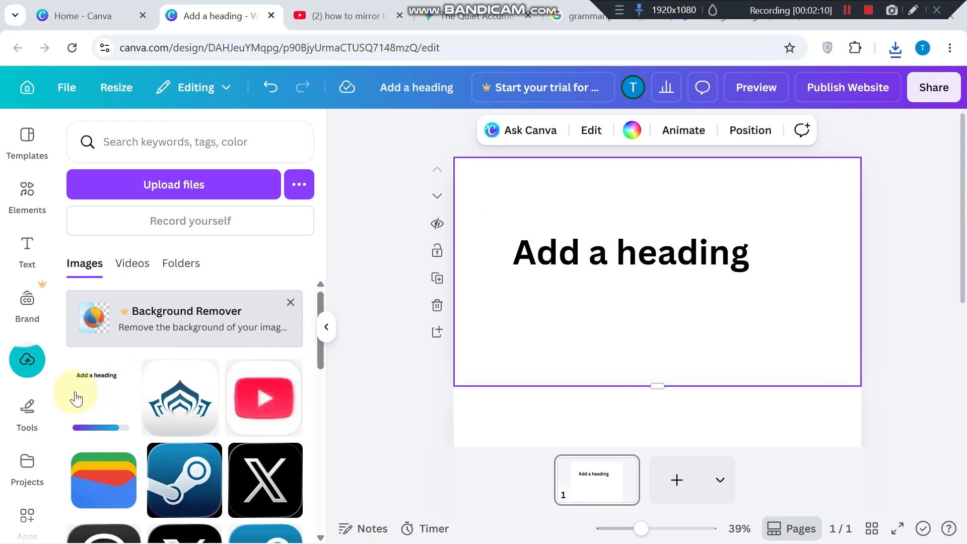
# Step: Replace the original heading text on the page with the uploaded heading image
pyautogui.moveTo(76, 399); pyautogui.dragTo(561, 371)
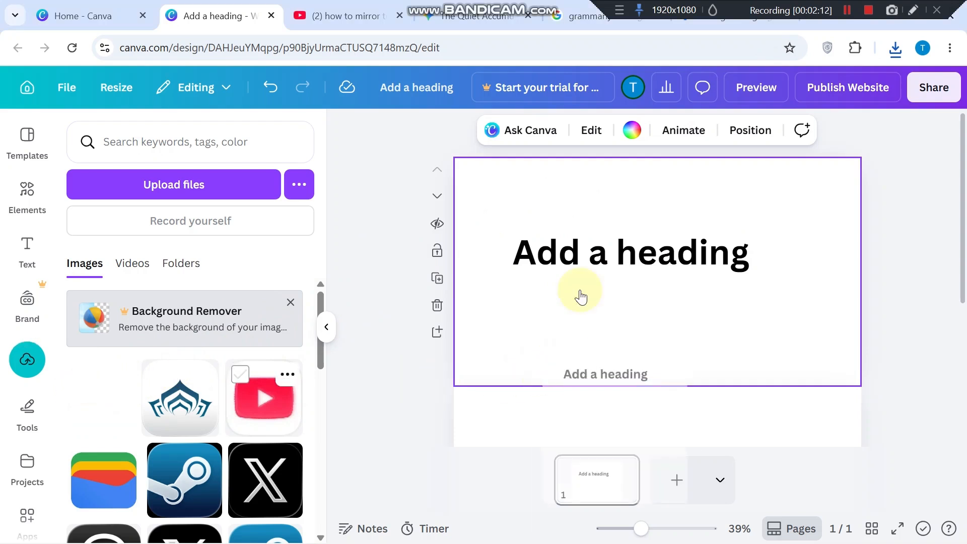
pyautogui.click(537, 260)
pyautogui.press('Delete')
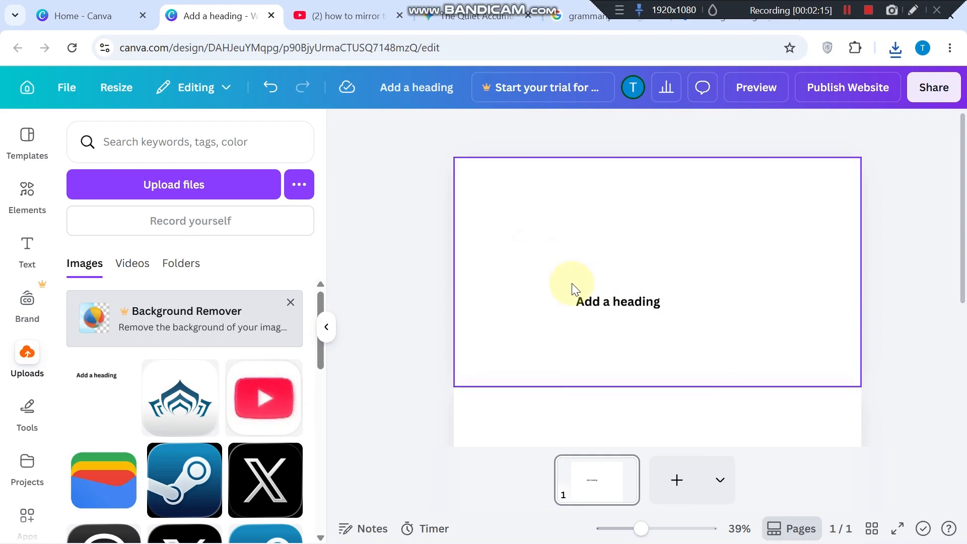
# Step: Widen the heading image and reposition it around the middle of the page
pyautogui.click(611, 301)
pyautogui.moveTo(612, 300); pyautogui.dragTo(618, 269)
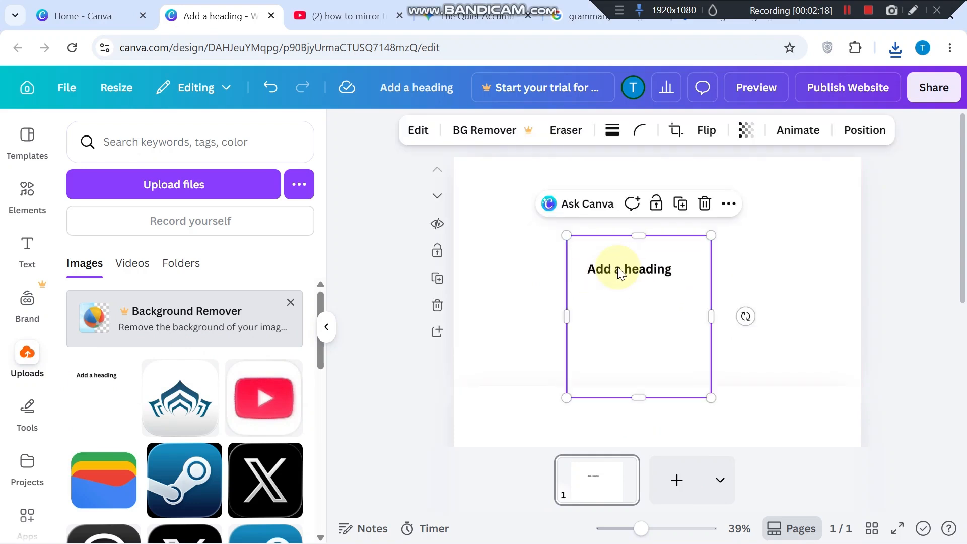
pyautogui.moveTo(711, 315); pyautogui.dragTo(759, 316)
pyautogui.moveTo(641, 286); pyautogui.dragTo(645, 323)
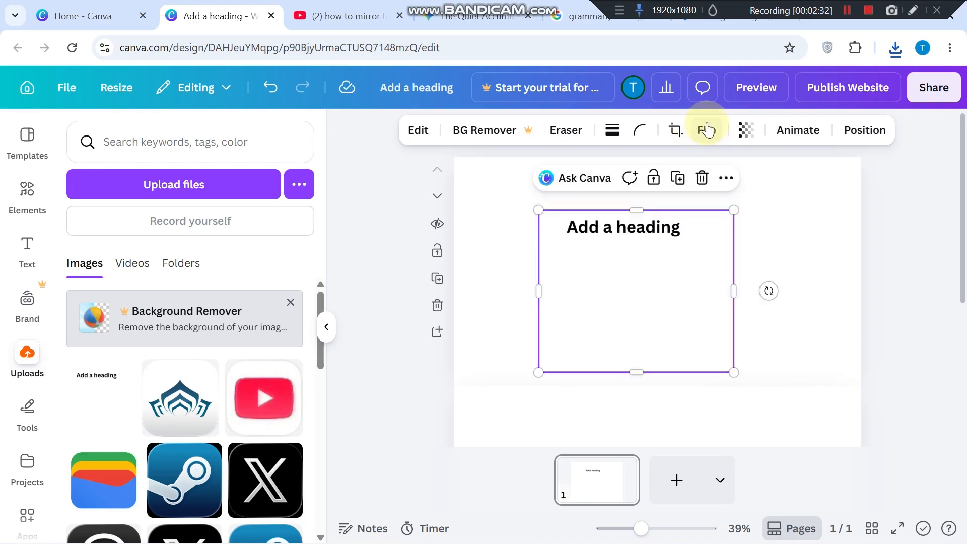
# Step: Flip the heading image horizontally, vertically and horizontally again, leaving it mirrored only vertically
pyautogui.click(710, 131)
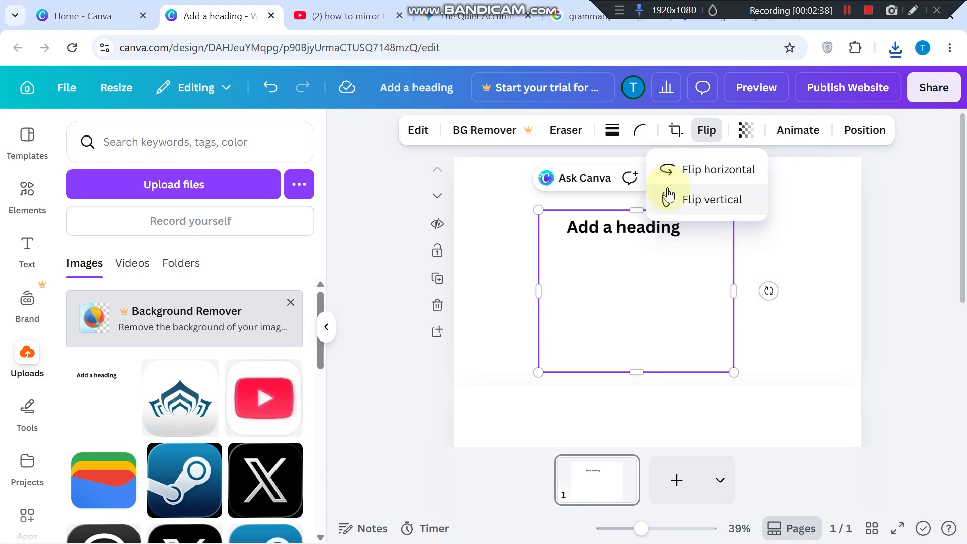
pyautogui.click(703, 180)
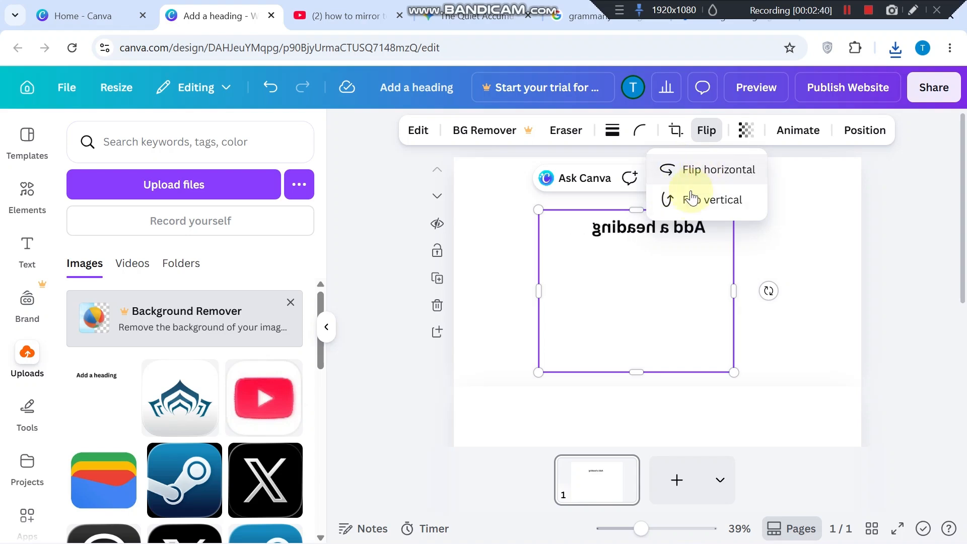
pyautogui.click(704, 208)
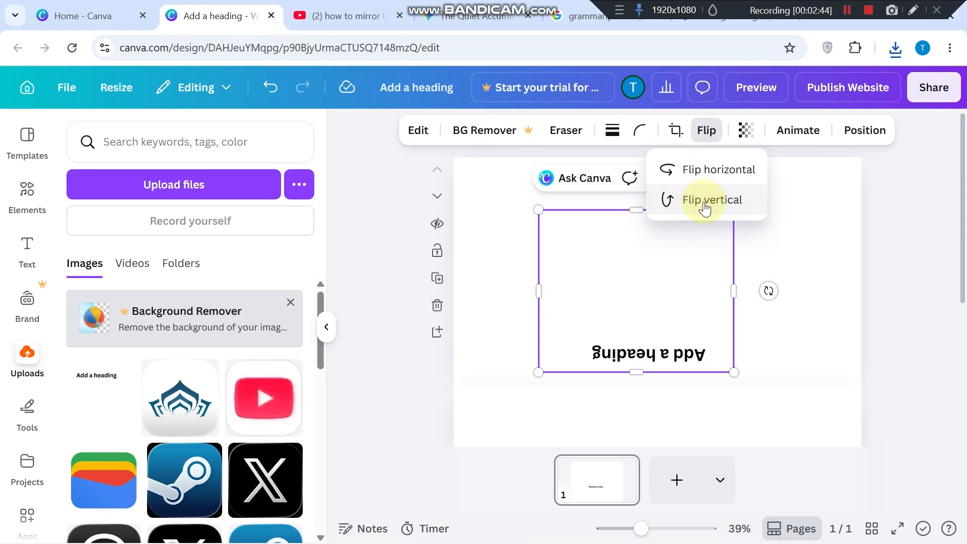
pyautogui.click(716, 170)
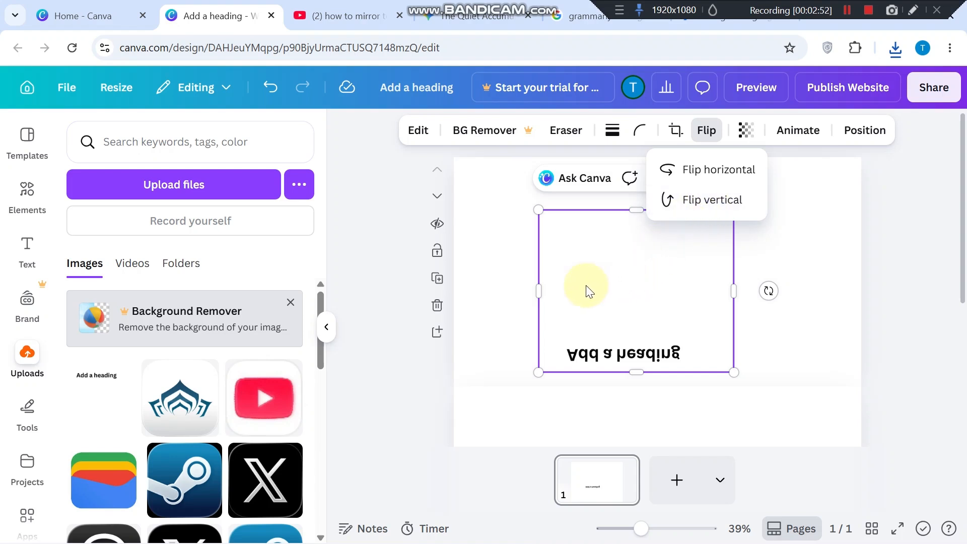
pyautogui.click(601, 293)
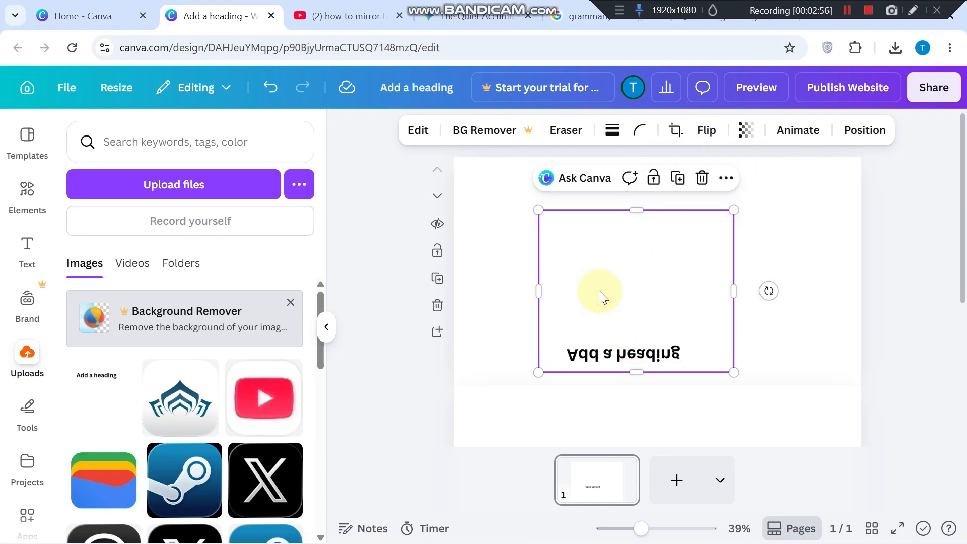
# Step: Duplicate the flipped heading image slightly above the original and flip the copy both horizontally and vertically
pyautogui.moveTo(602, 298)
pyautogui.mouseDown()
pyautogui.moveTo(667, 251)
pyautogui.moveTo(633, 252)
pyautogui.moveTo(635, 260)
pyautogui.mouseUp()
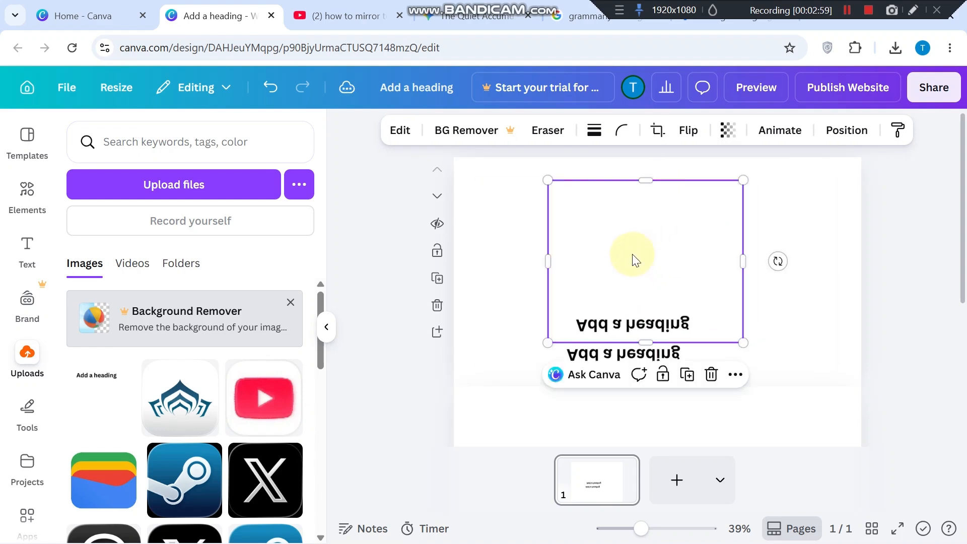
pyautogui.click(679, 138)
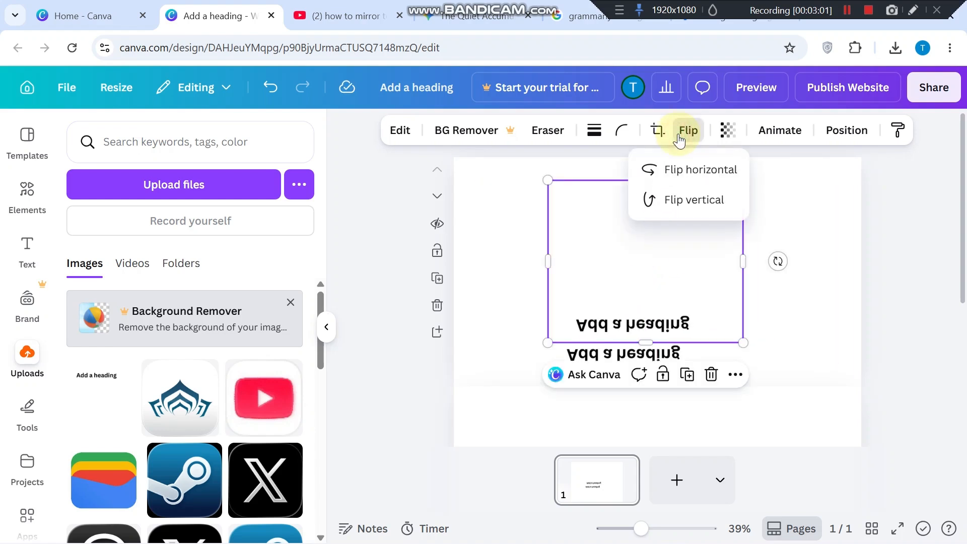
pyautogui.click(683, 171)
pyautogui.click(683, 202)
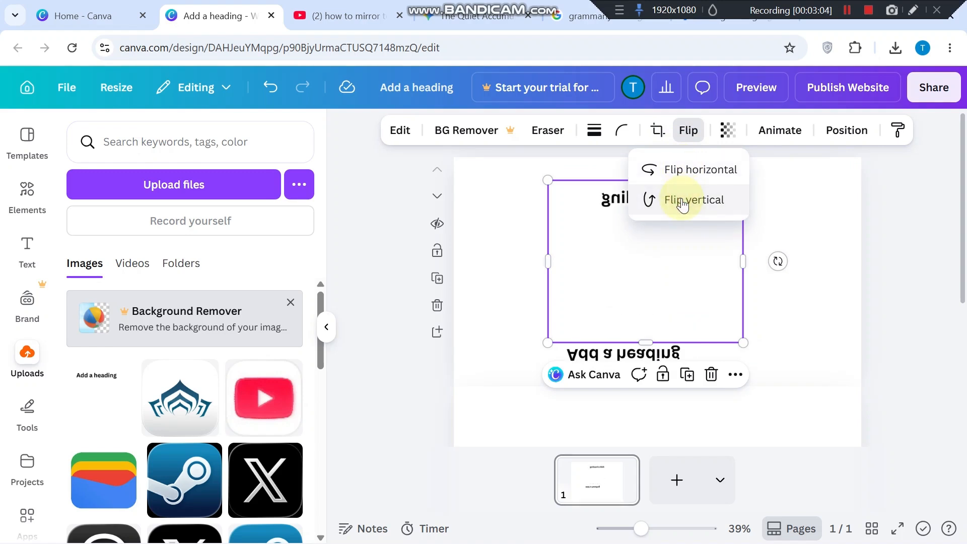
# Step: Flip the upper copy of the heading image horizontally so it reads normally, and deselect it
pyautogui.click(675, 168)
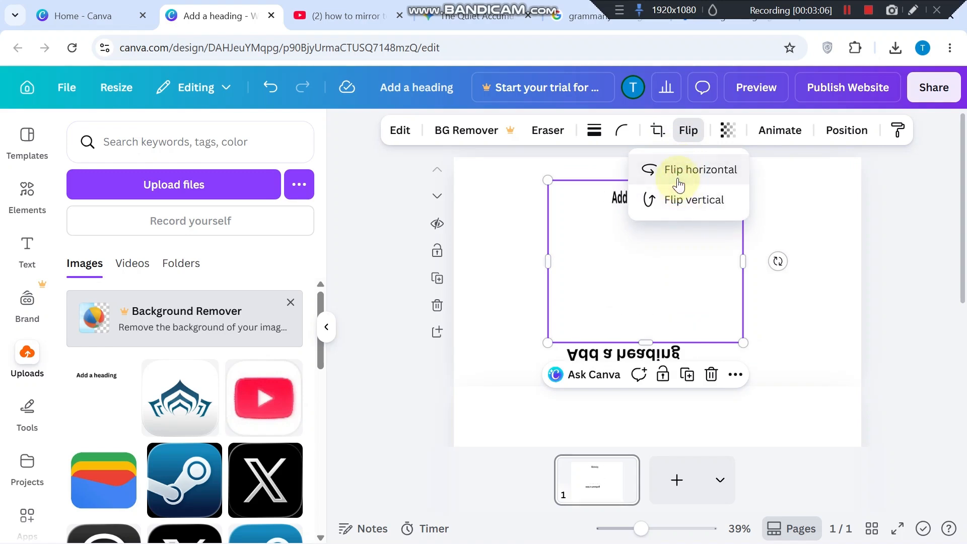
pyautogui.click(534, 292)
pyautogui.click(528, 288)
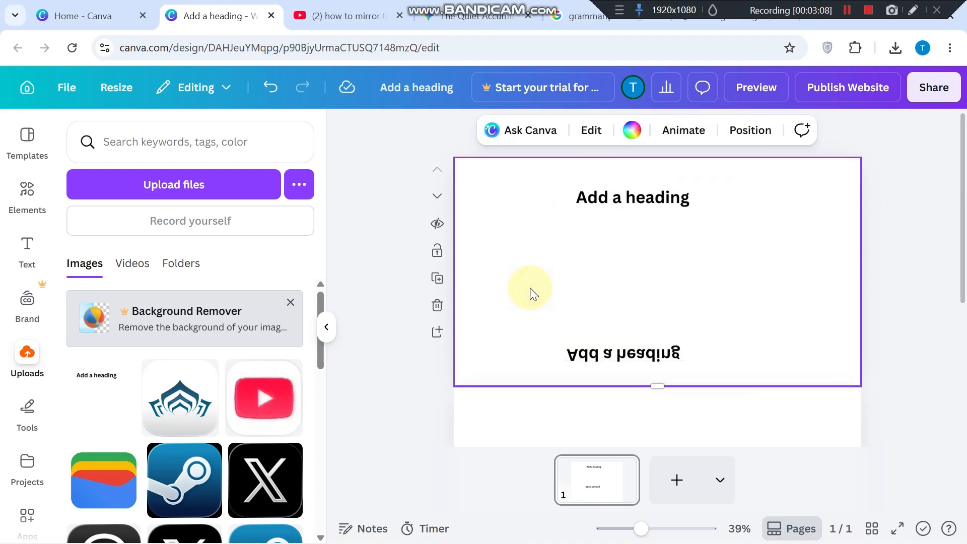
# Step: Move the vertically mirrored heading image up to just below the upright heading, and shift the upright heading image slightly down the page
pyautogui.moveTo(623, 360); pyautogui.dragTo(621, 242)
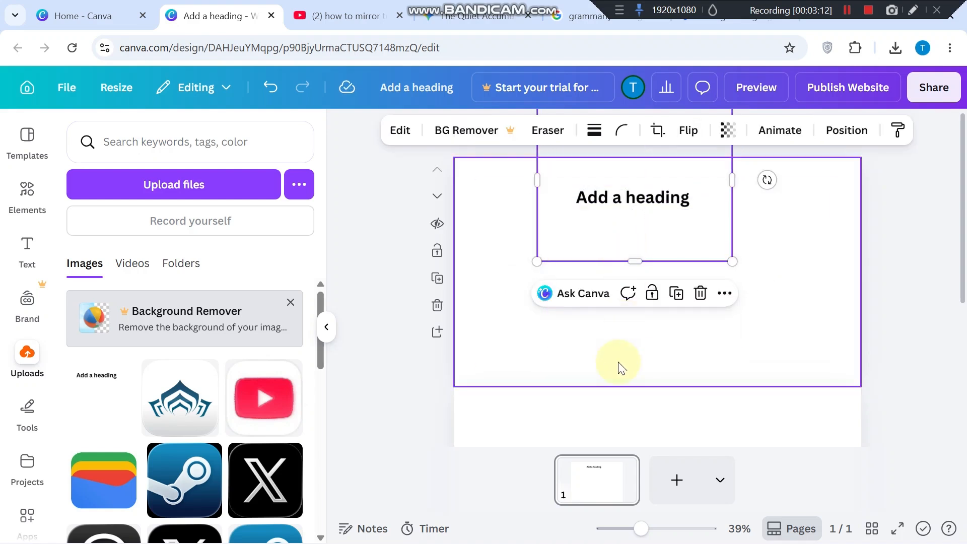
pyautogui.click(598, 369)
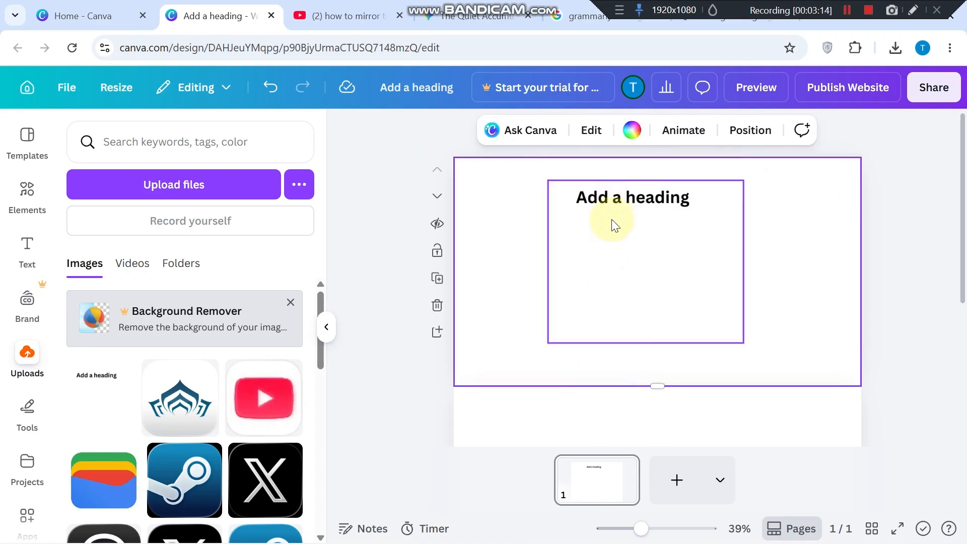
pyautogui.moveTo(612, 229); pyautogui.dragTo(611, 265)
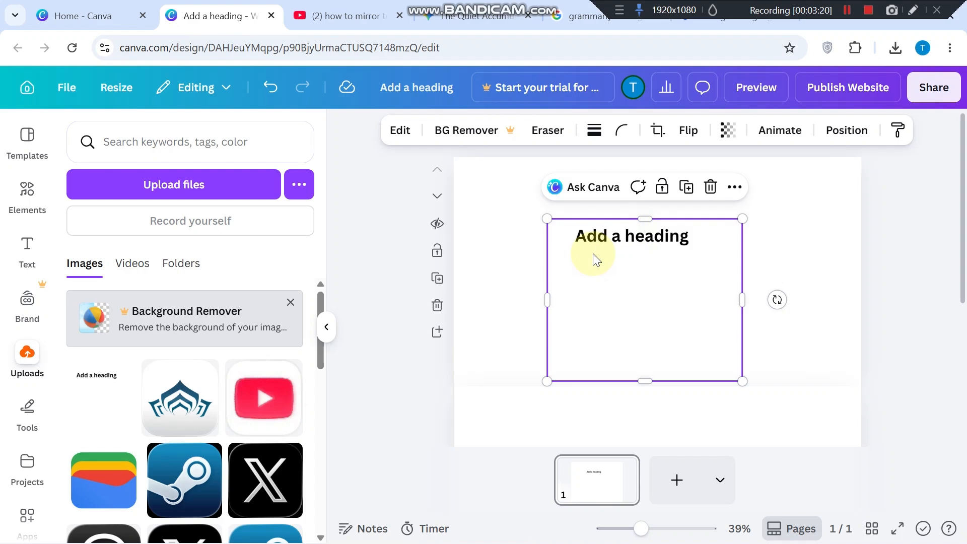
pyautogui.scroll(-5, 606, 299)
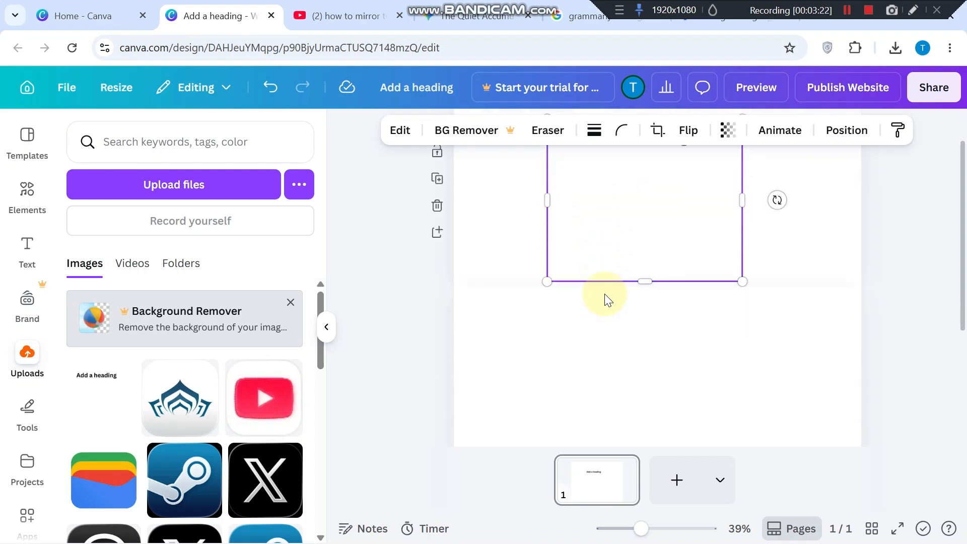
pyautogui.scroll(5, 606, 299)
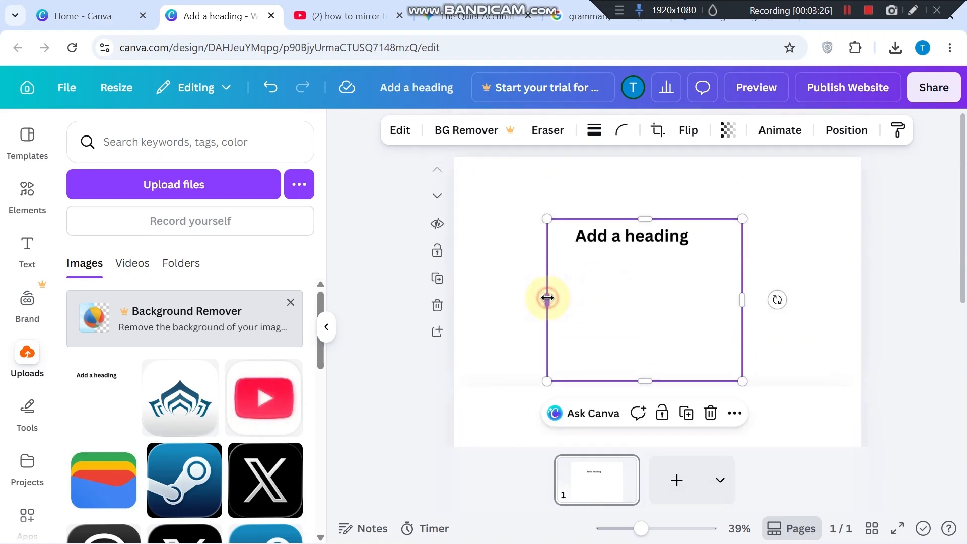
# Step: Crop the upright heading image from its left side, and separate it from the mirrored heading by moving the two images apart
pyautogui.moveTo(547, 298); pyautogui.dragTo(645, 213)
pyautogui.moveTo(609, 243); pyautogui.dragTo(549, 316)
pyautogui.moveTo(687, 243); pyautogui.dragTo(746, 246)
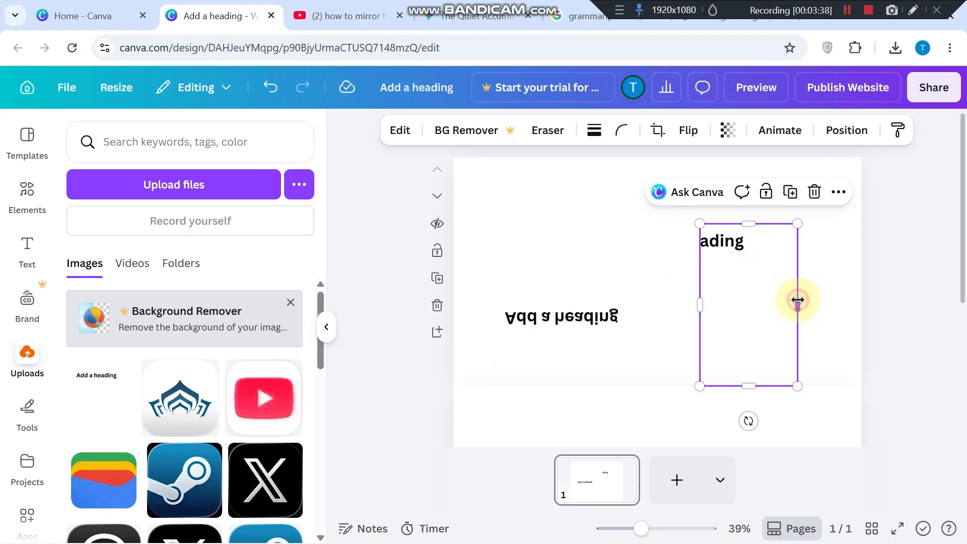
# Step: Crop the blank right side of the upright heading image, enlarge the image slightly, and deselect it
pyautogui.moveTo(798, 300); pyautogui.dragTo(769, 202)
pyautogui.moveTo(698, 222); pyautogui.dragTo(660, 216)
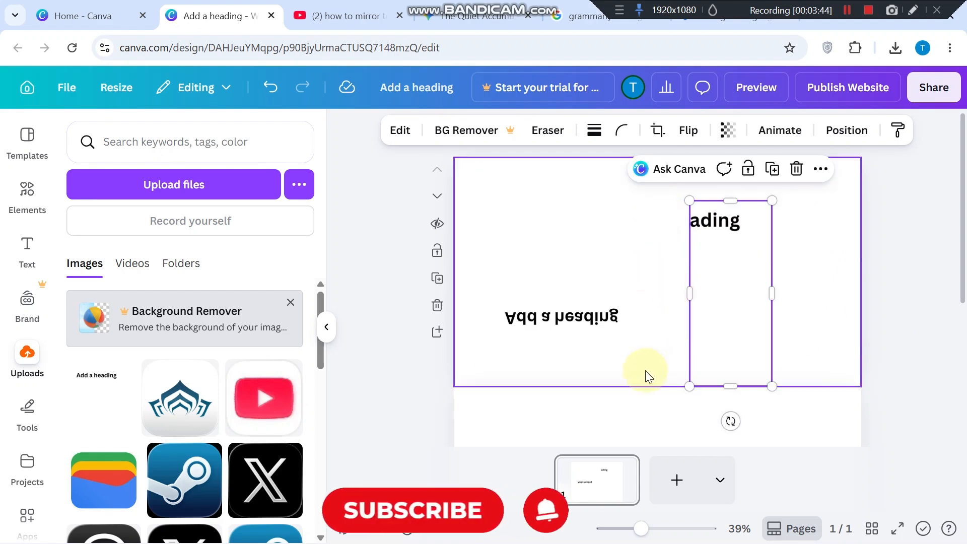
pyautogui.click(553, 421)
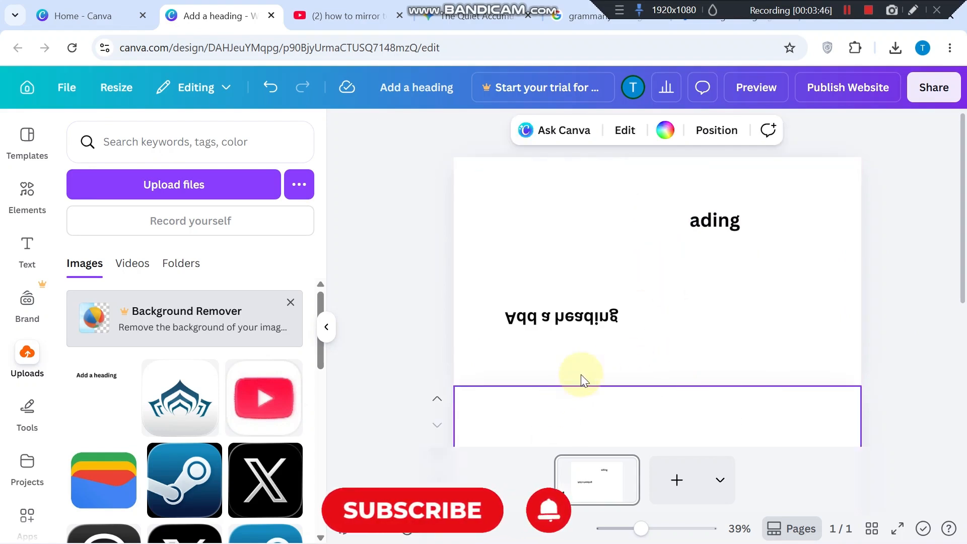